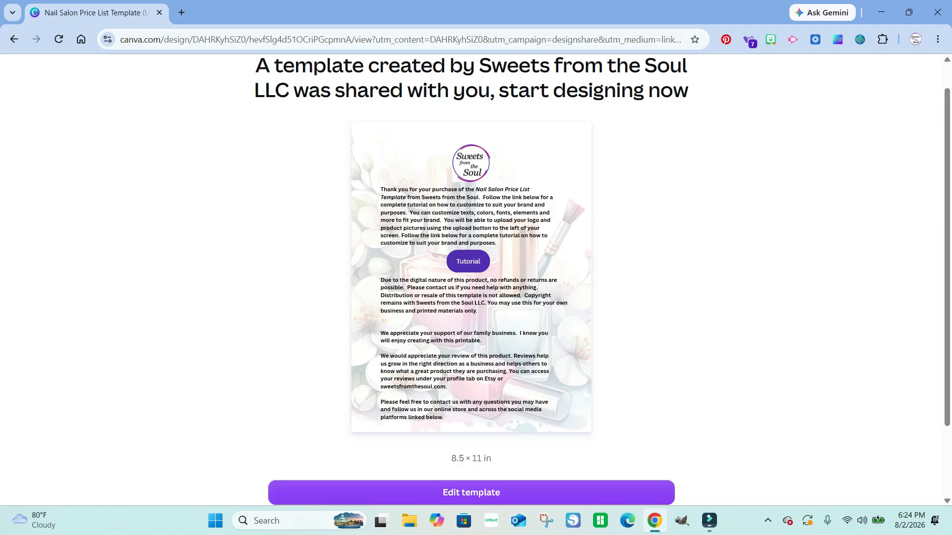
- Open the shared nail salon price list template for editing and make a copy of it
left_click(471, 492)
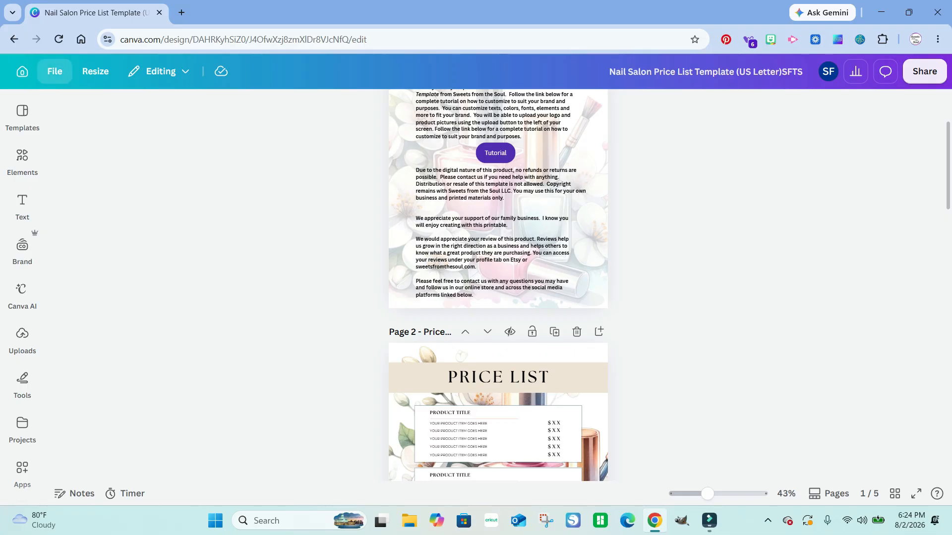
left_click(55, 71)
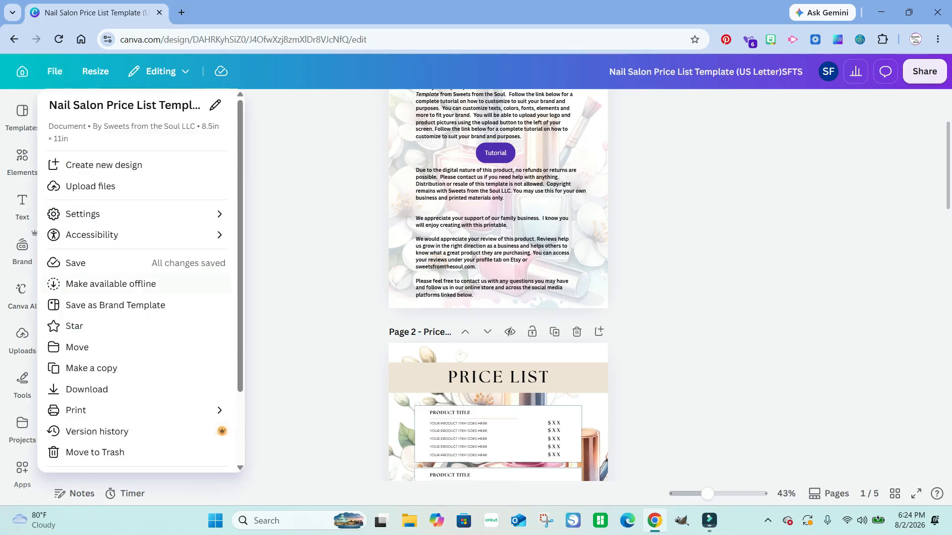
left_click(92, 368)
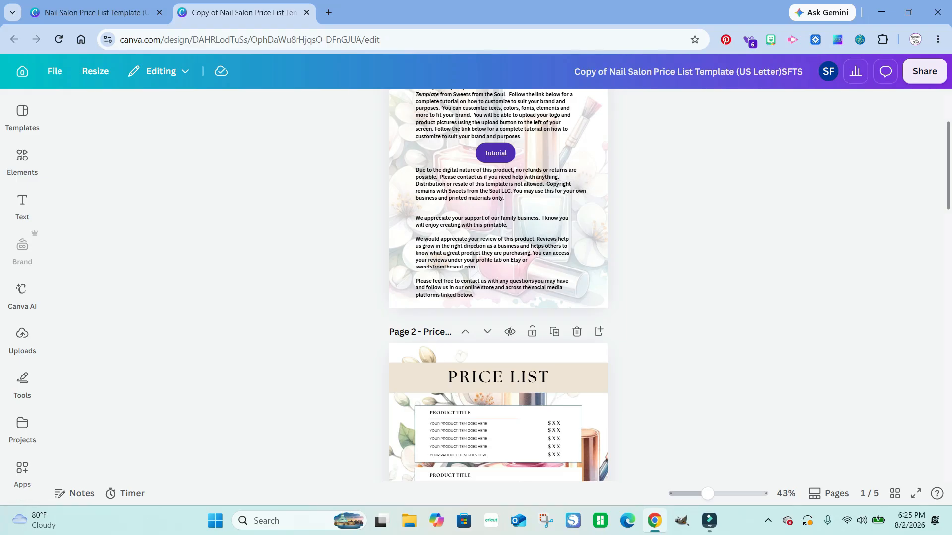
- Replace the first product item in the top section of page 2 with "HALF HOUR MASSAGE"
scroll(669, 285, "down", 5)
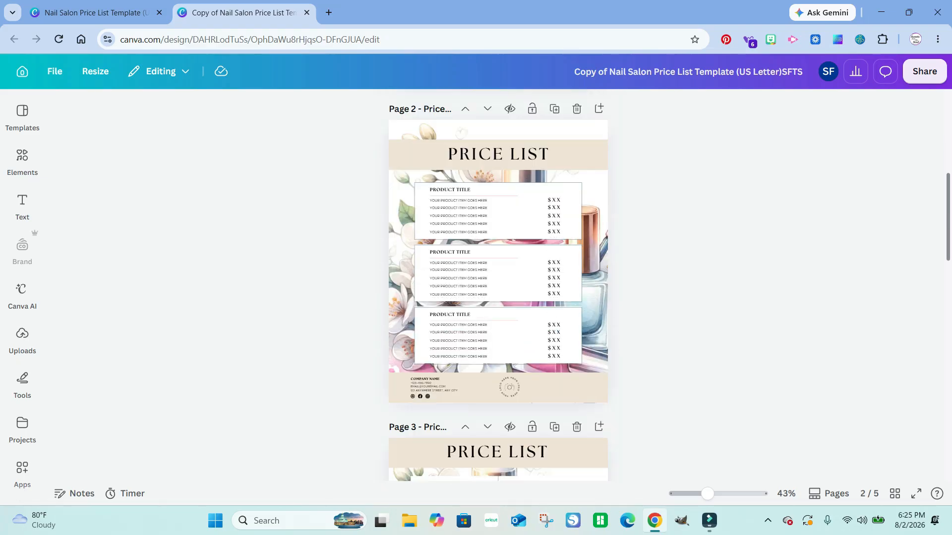
scroll(498, 258, "up", 2)
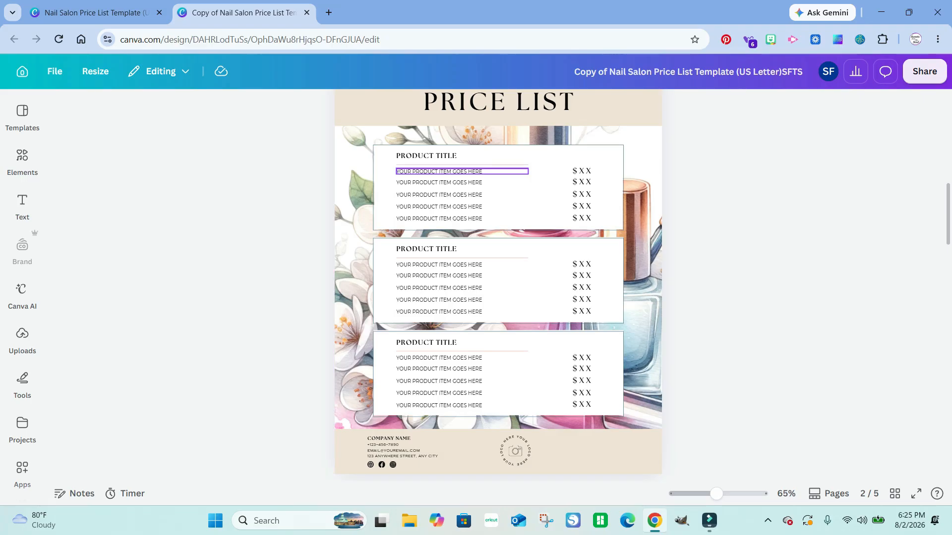
double_click(446, 171)
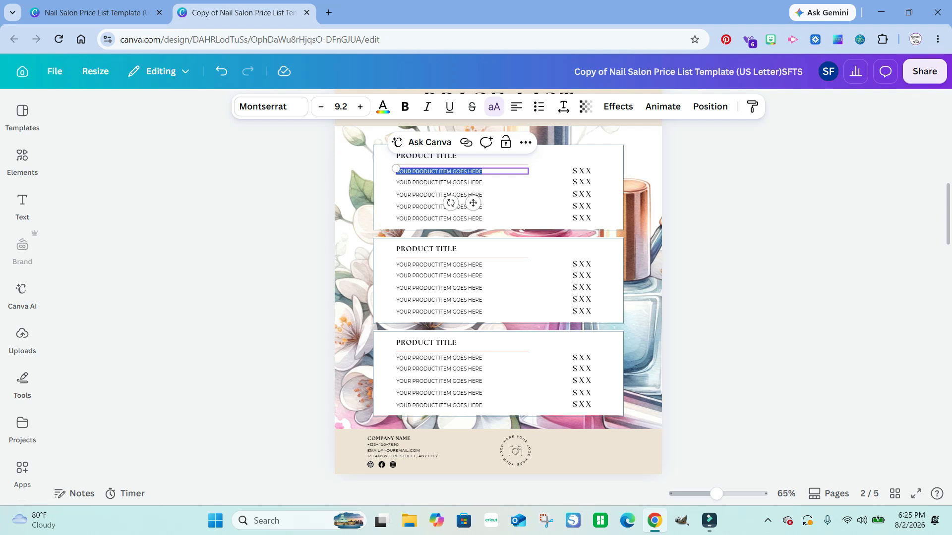
key("BackSpace")
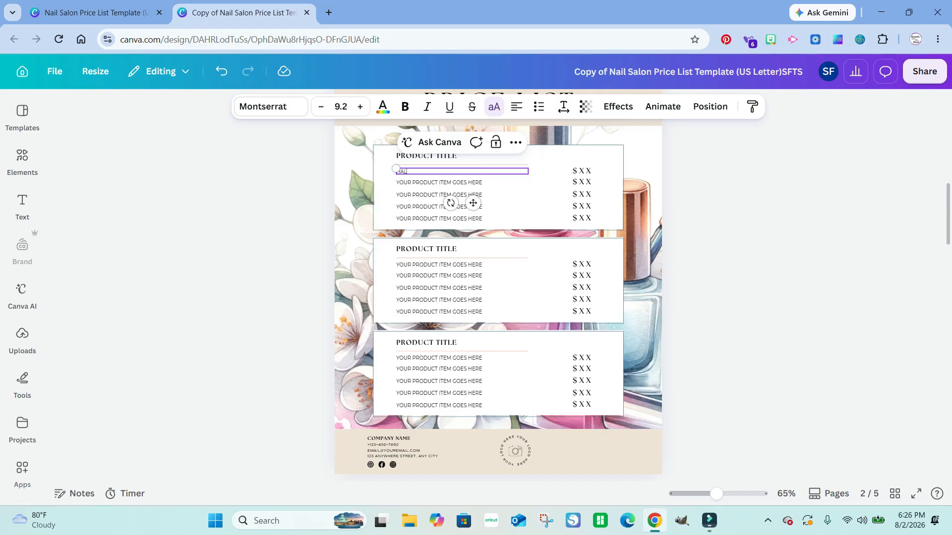
type("HALF HOUR MASSAGE")
- Set the price of the half hour massage item to $60
left_click(578, 171)
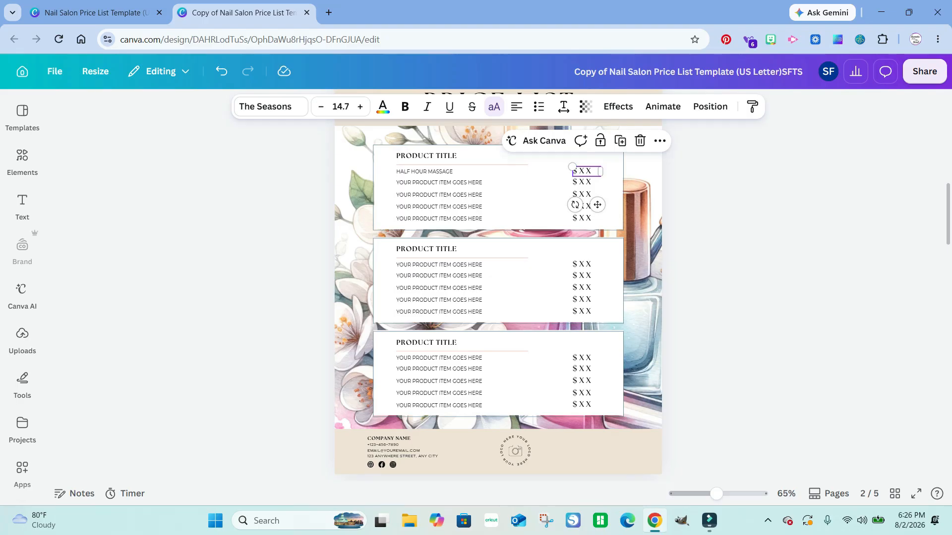
double_click(582, 171)
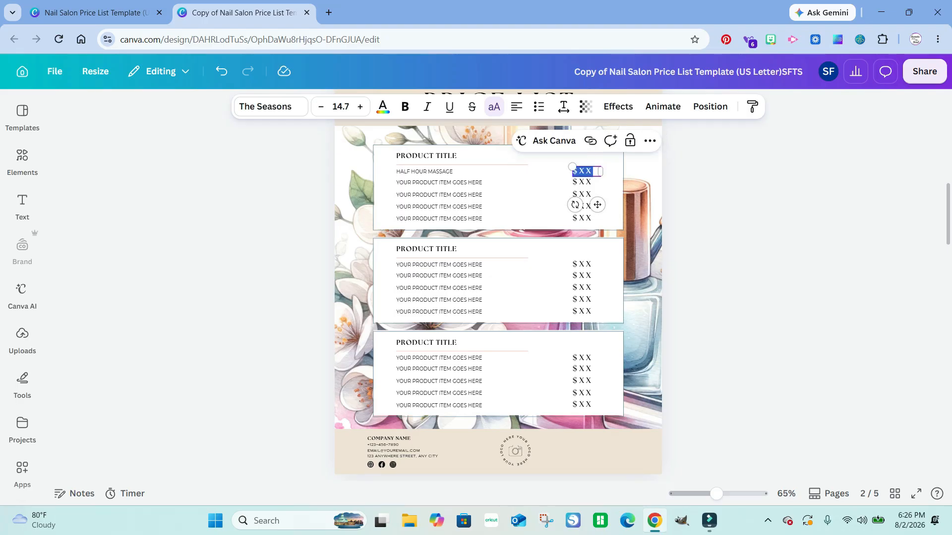
type("$60")
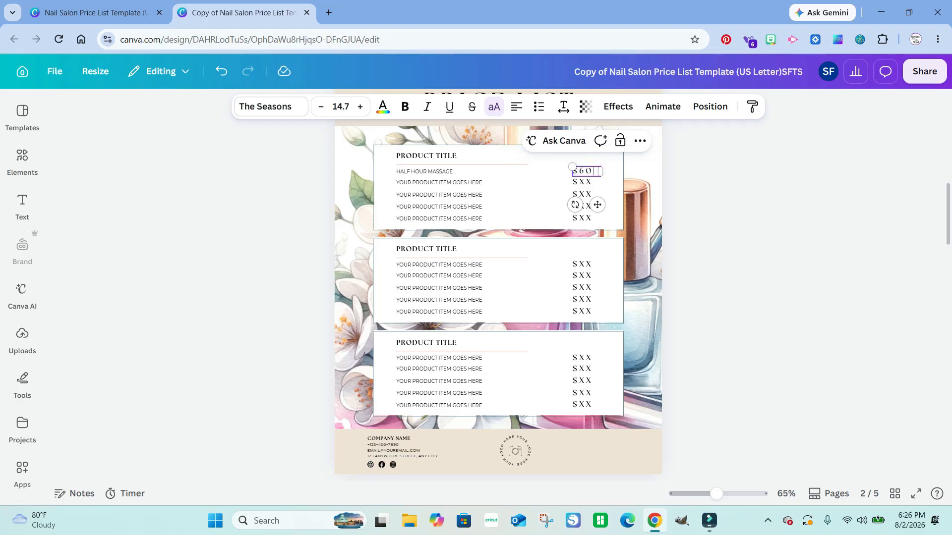
key("Escape")
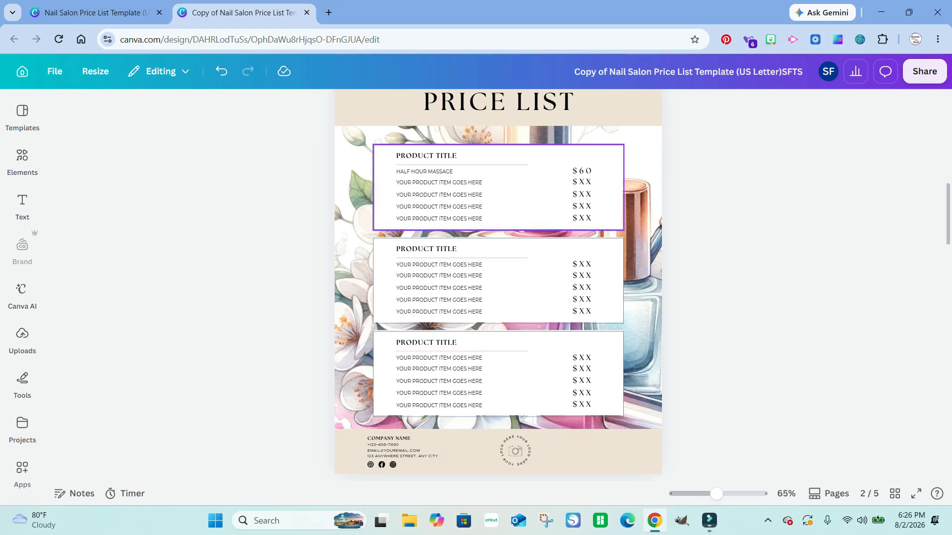
- Increase the font size of the "HALF HOUR MASSAGE" text to 12.2
left_click(397, 171)
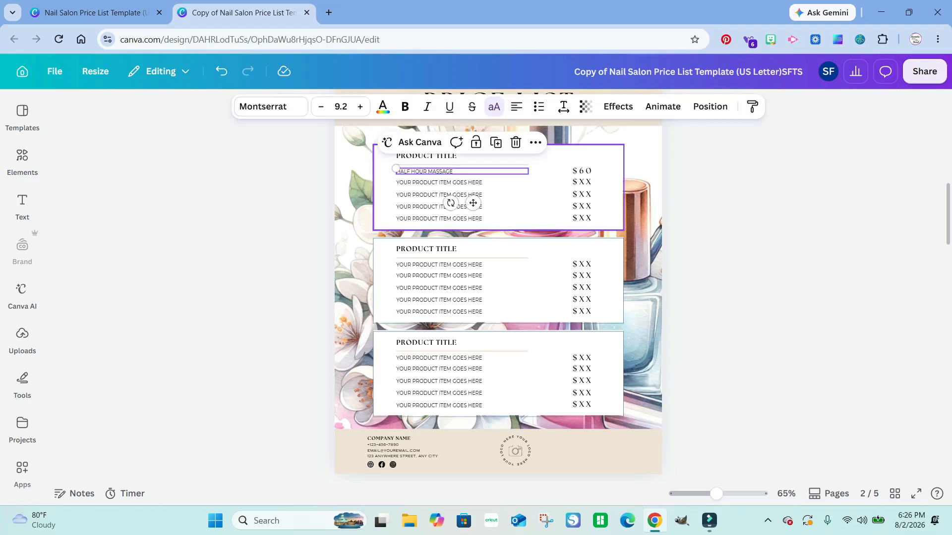
left_click(360, 107)
left_click(359, 106)
left_click(360, 106)
left_click(360, 107)
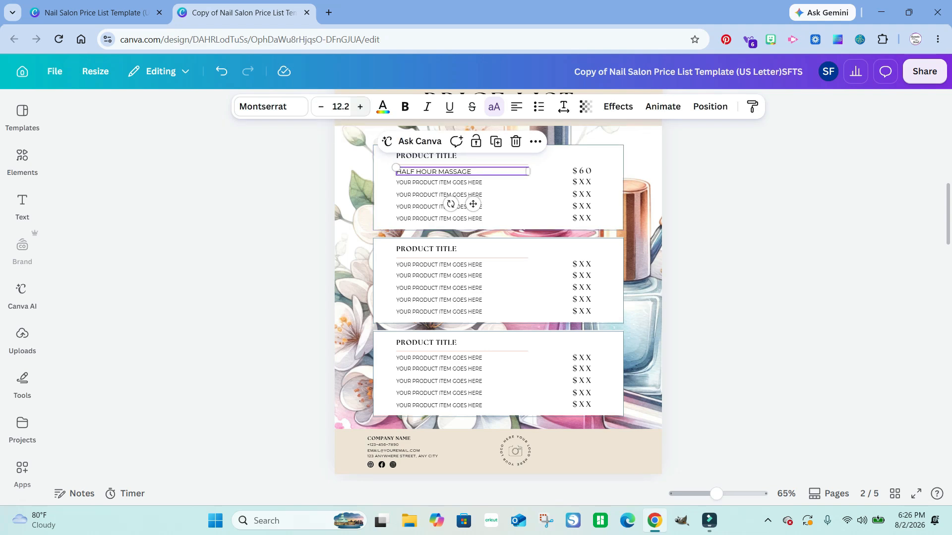
key("Escape")
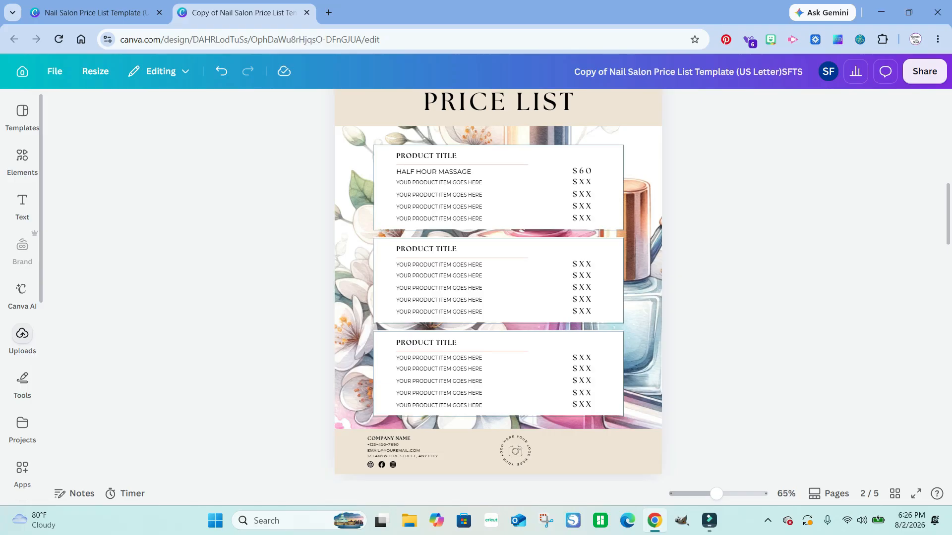
- Search the uploaded images for "logo" and insert the Sweets from the Soul "Cutters, Stencils, & More!" logo with the larger tagline on page 2
left_click(22, 333)
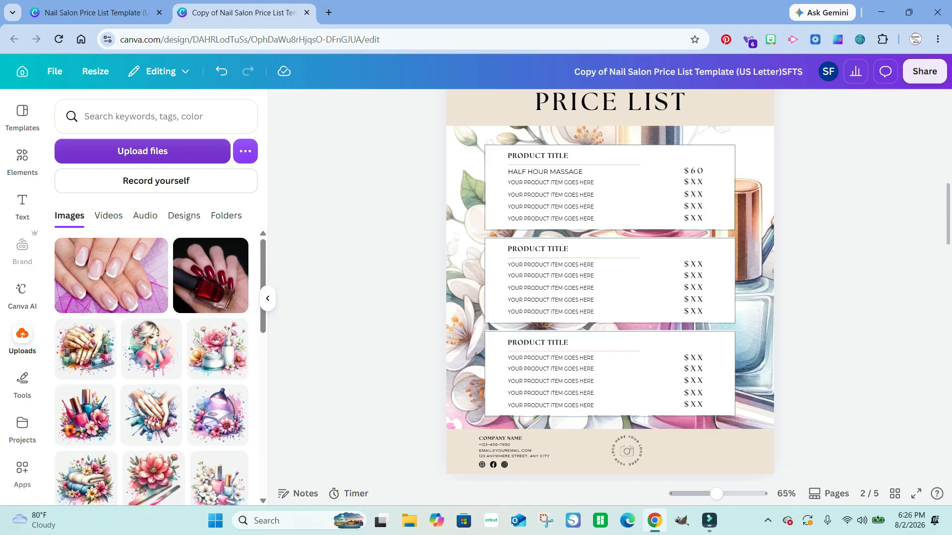
left_click(144, 116)
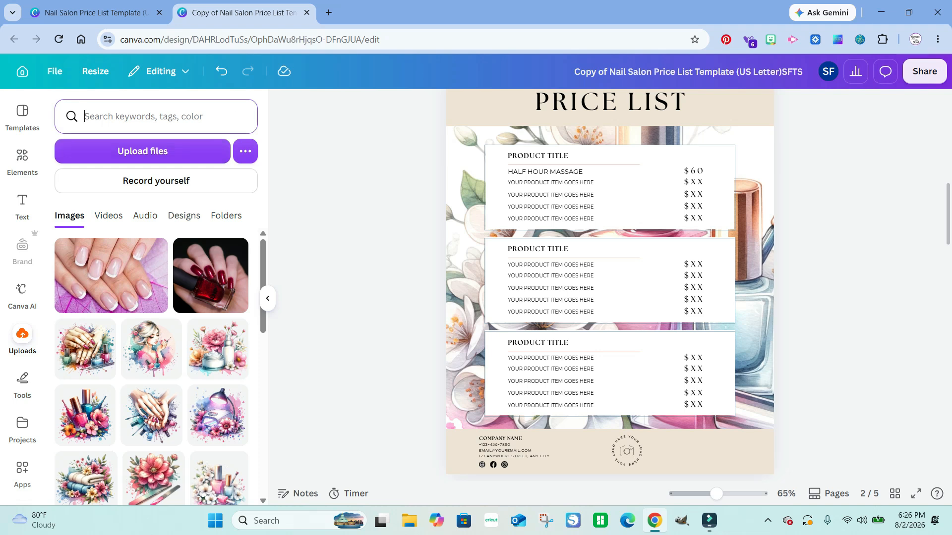
type("logo")
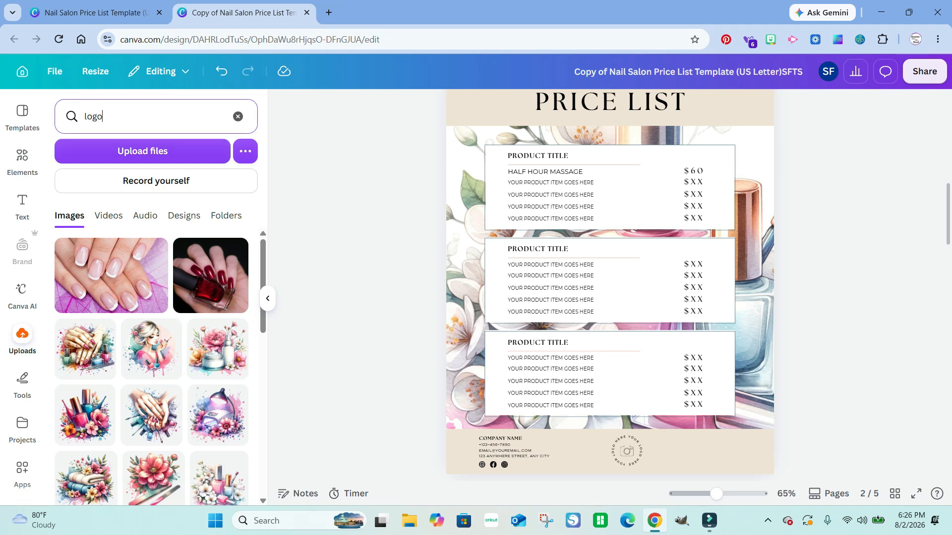
key("Return")
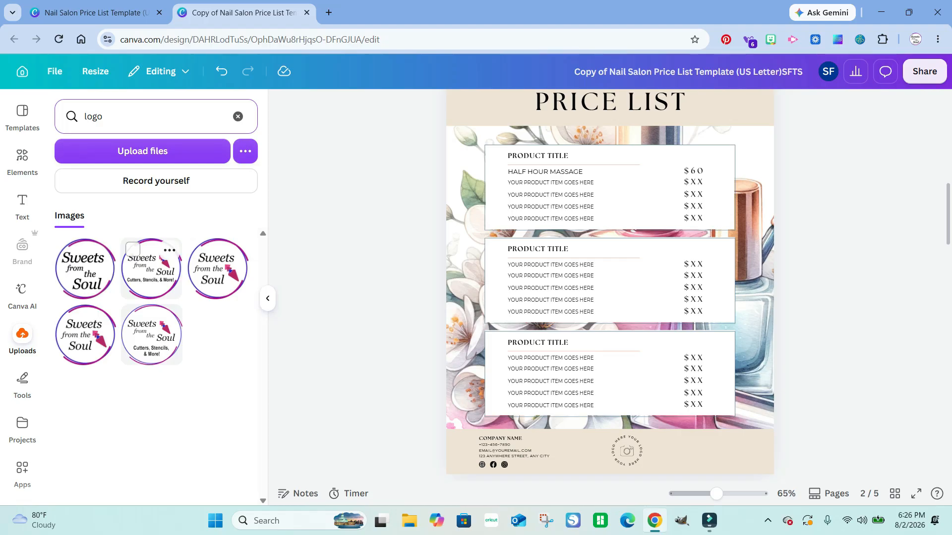
left_click(151, 337)
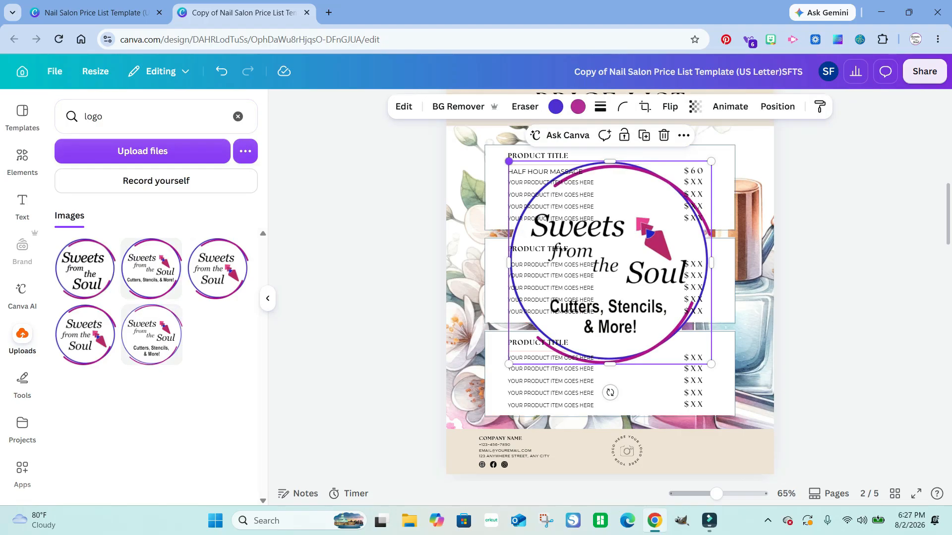
- Shrink the inserted logo and place it over the round logo placeholder in page 2's footer
left_click_drag(509, 161, 678, 329)
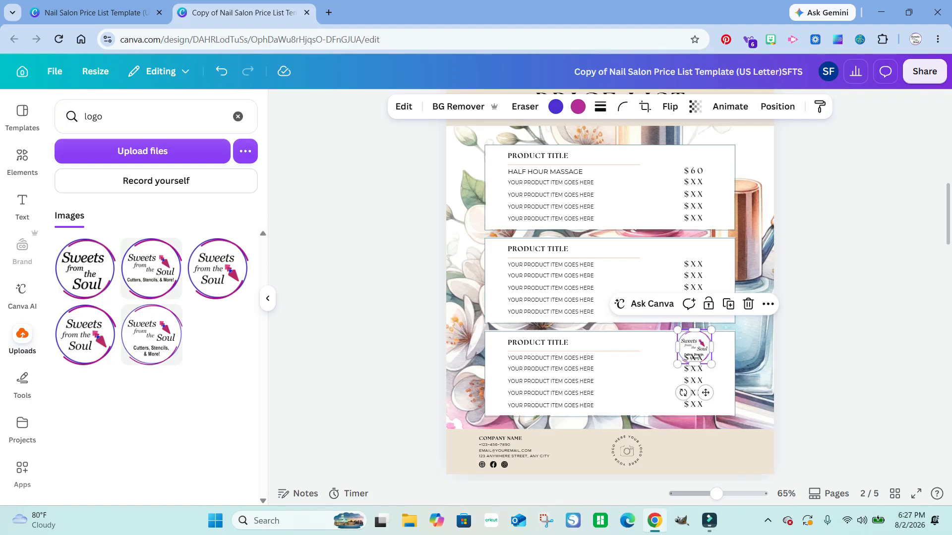
left_click_drag(705, 393, 639, 496)
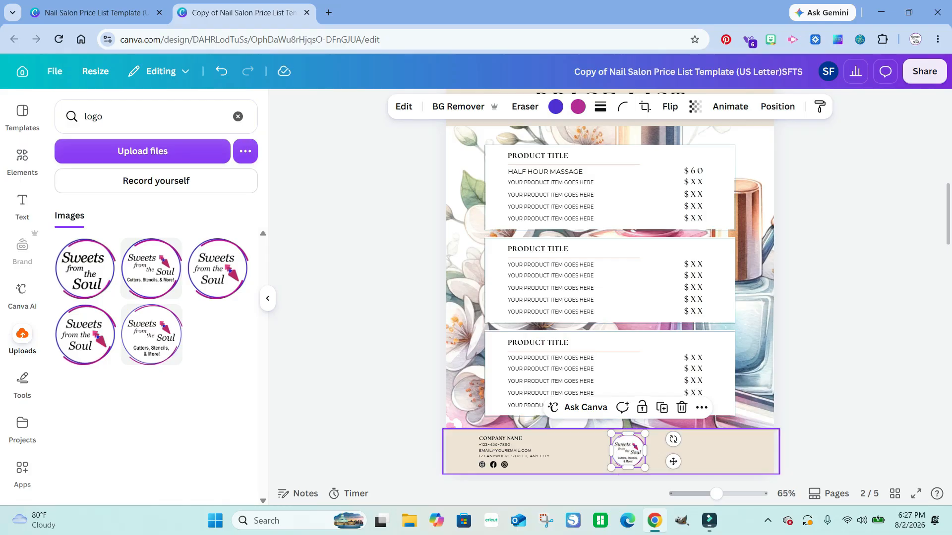
left_click(825, 404)
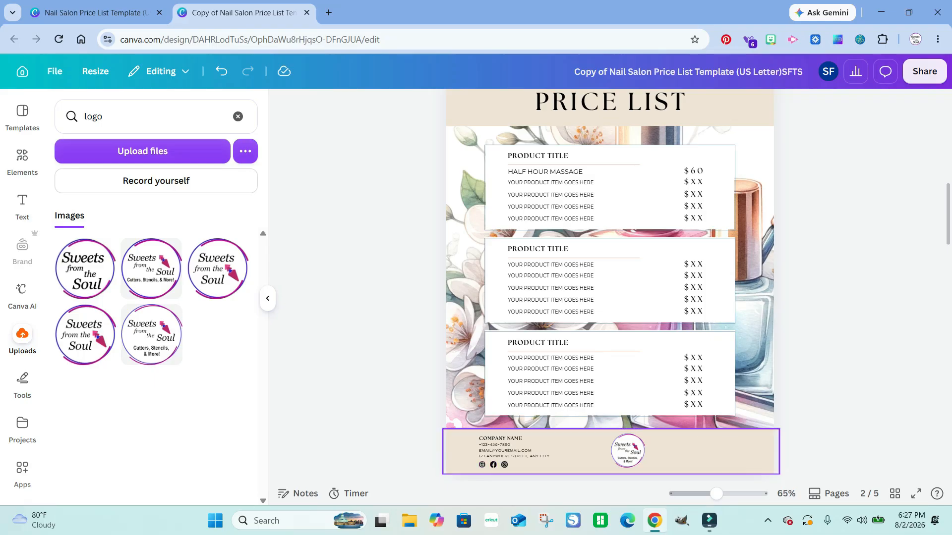
- Open the link entry for the Facebook icon in page 2's footer without adding a link
left_click(481, 466)
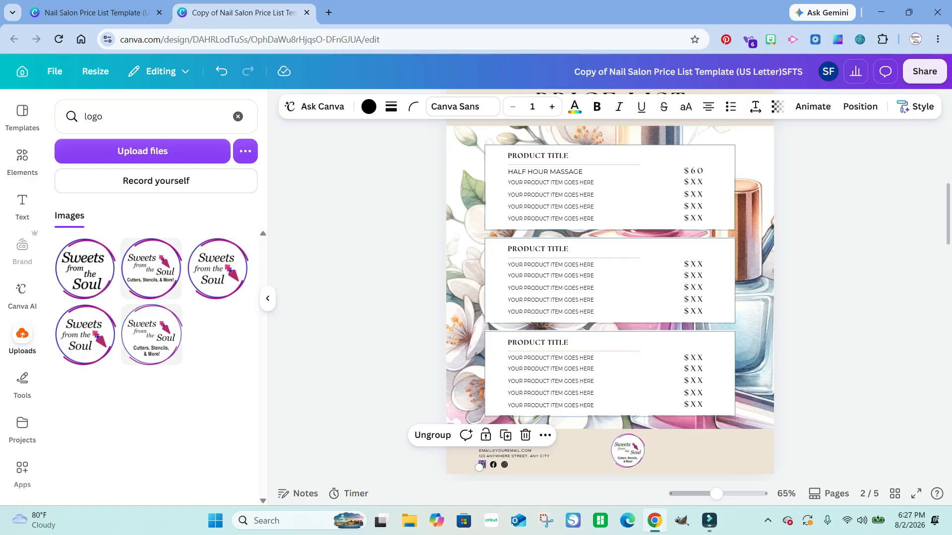
right_click(479, 467)
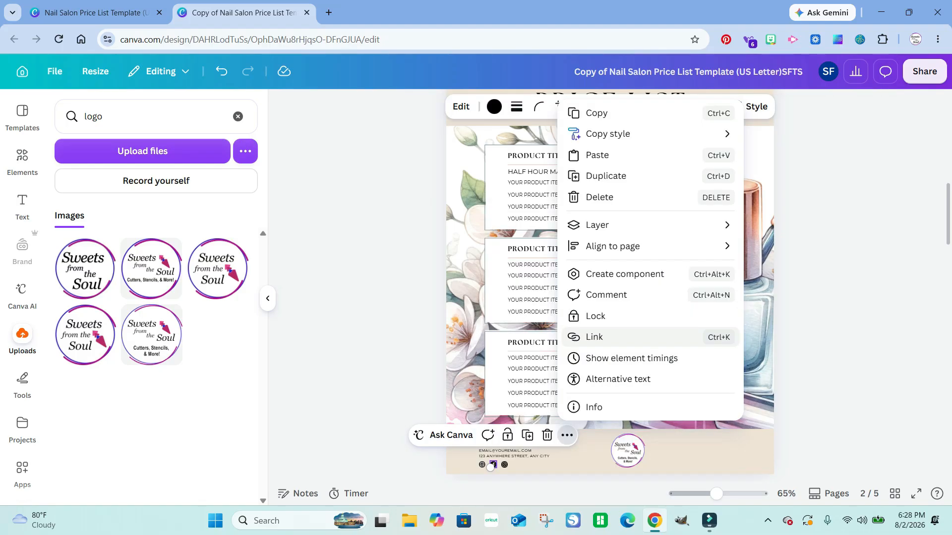
left_click(595, 338)
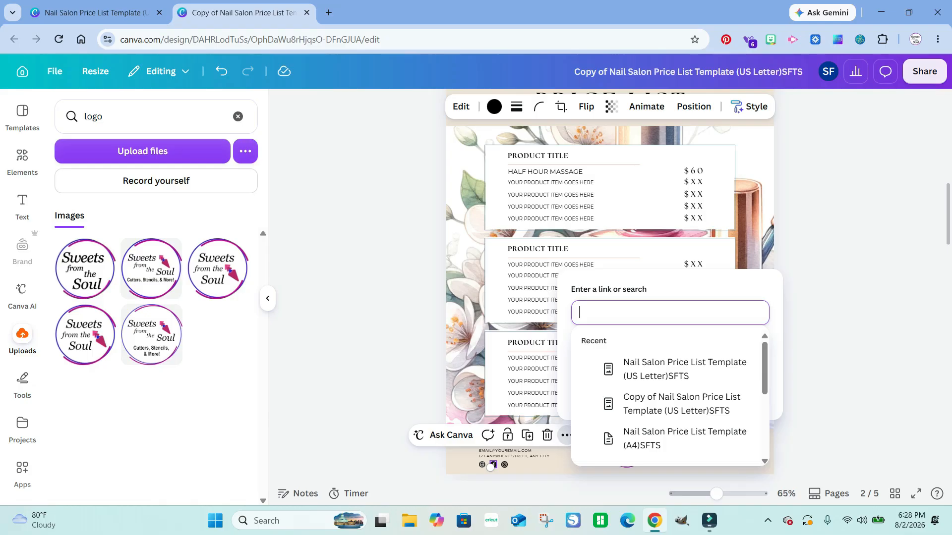
key("Escape")
key("Escape")
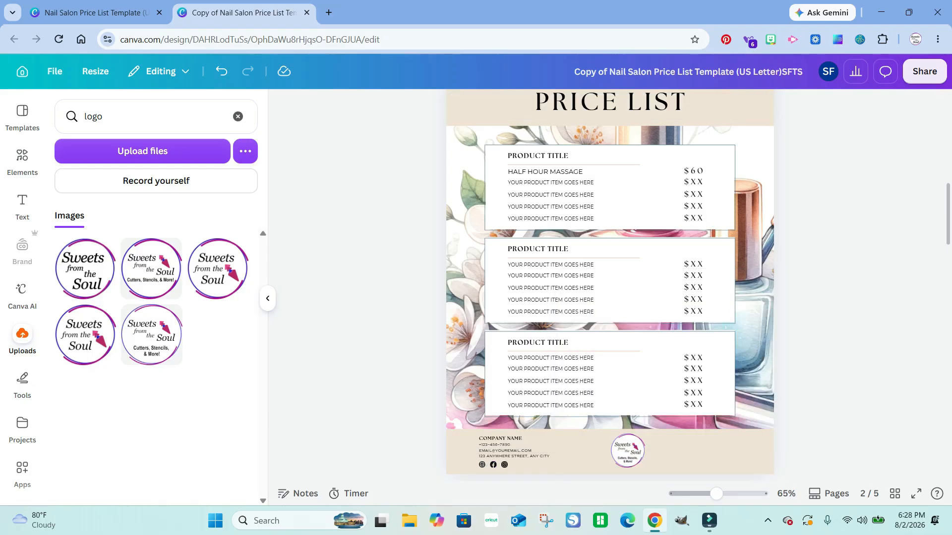
- Clear the upload search and add the French manicure photo over the first photo placeholder on page 4
scroll(609, 286, "down", 8)
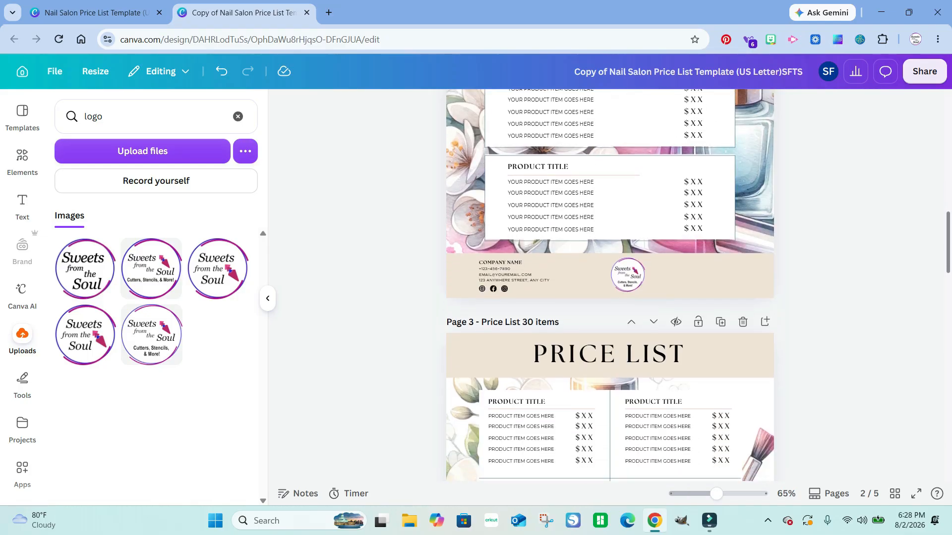
scroll(610, 286, "down", 2)
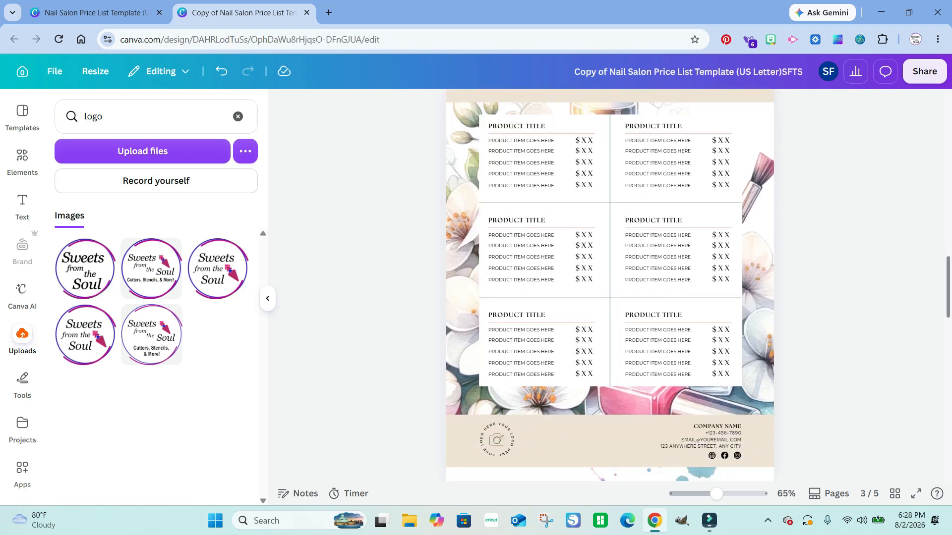
scroll(610, 285, "up", 1)
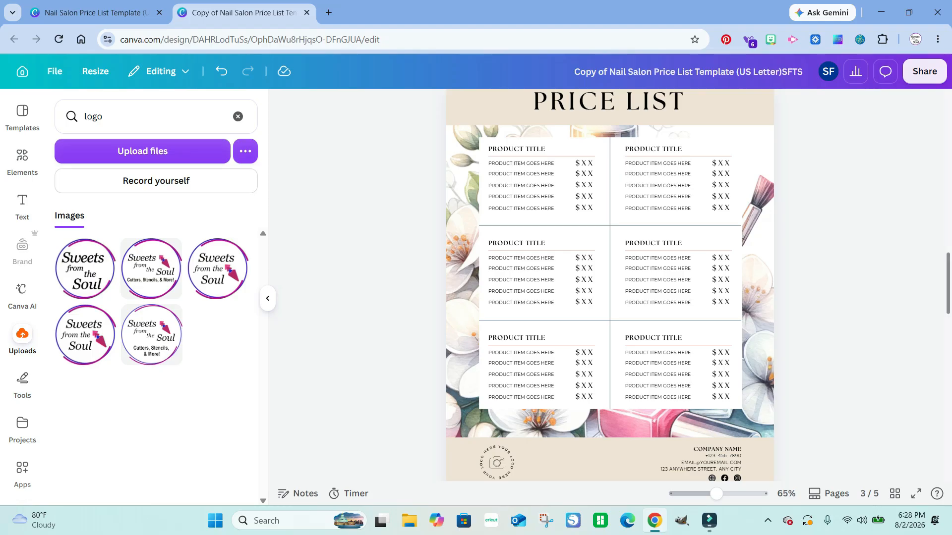
scroll(609, 285, "down", 10)
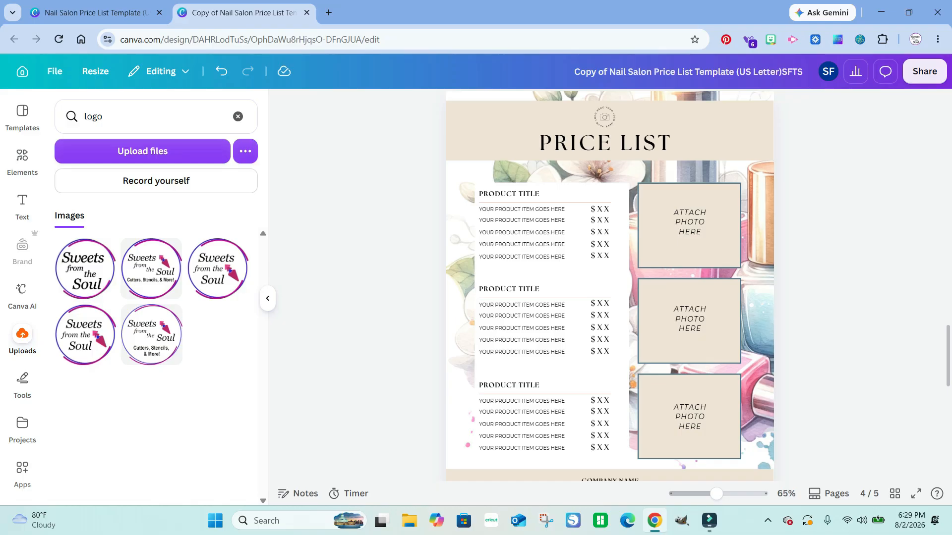
left_click(238, 116)
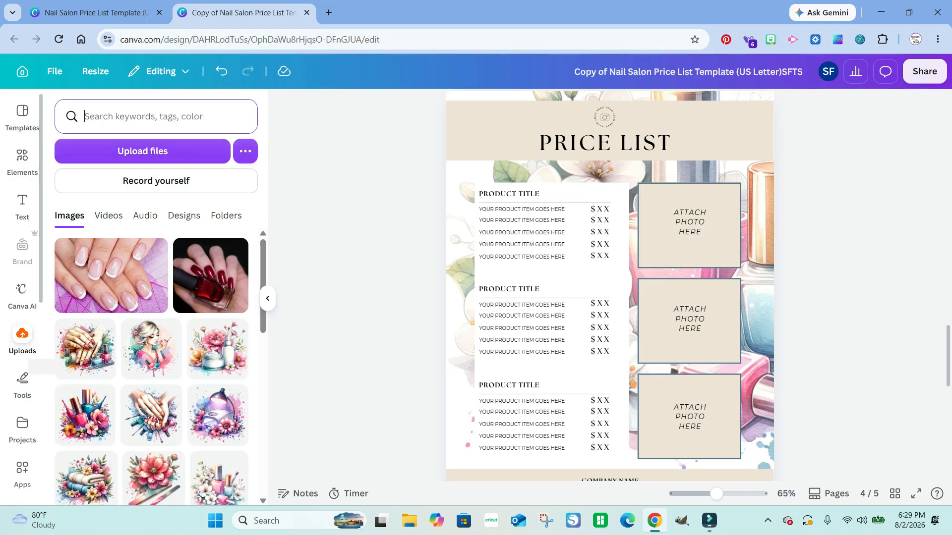
left_click_drag(111, 275, 710, 230)
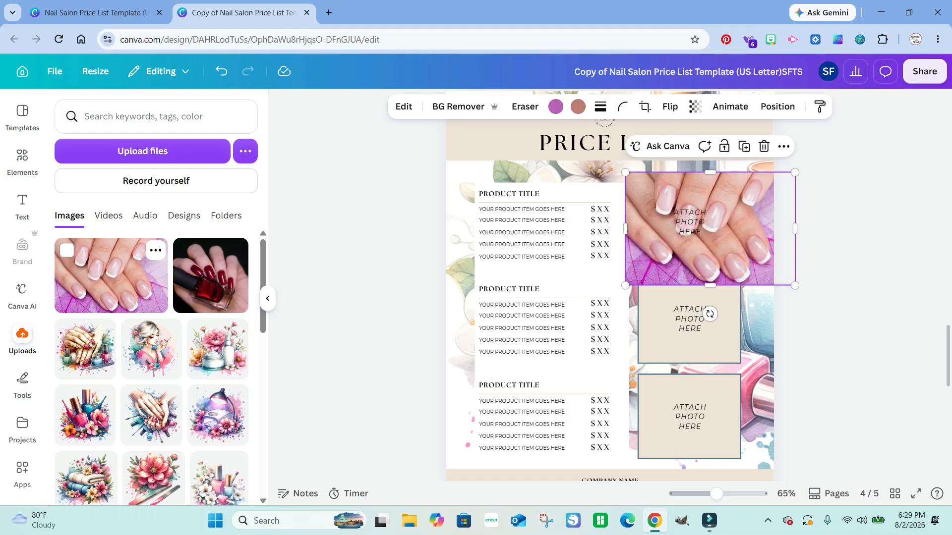
- Resize and reposition the manicure photo so it exactly covers the first photo placeholder's frame
left_click_drag(794, 172, 734, 212)
left_click_drag(679, 249, 692, 219)
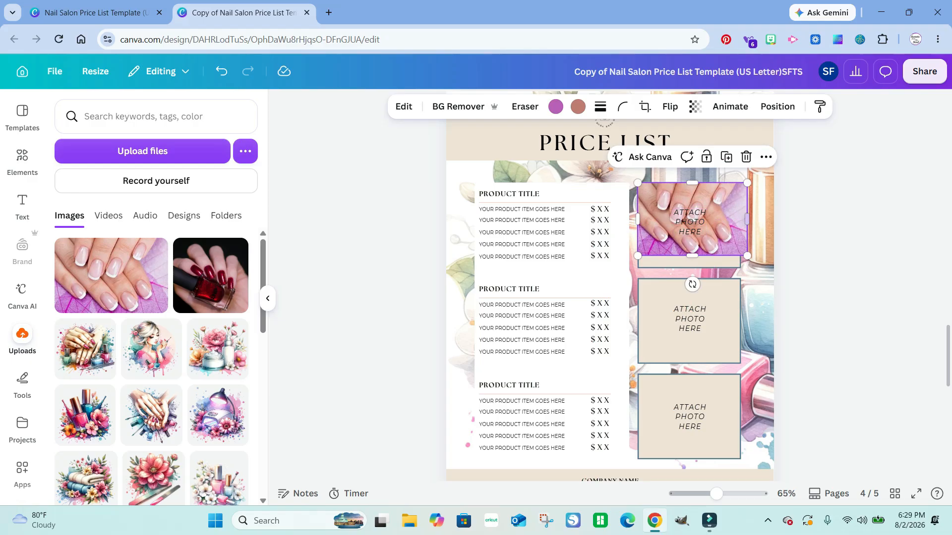
left_click_drag(747, 184, 689, 183)
left_click_drag(689, 255, 689, 268)
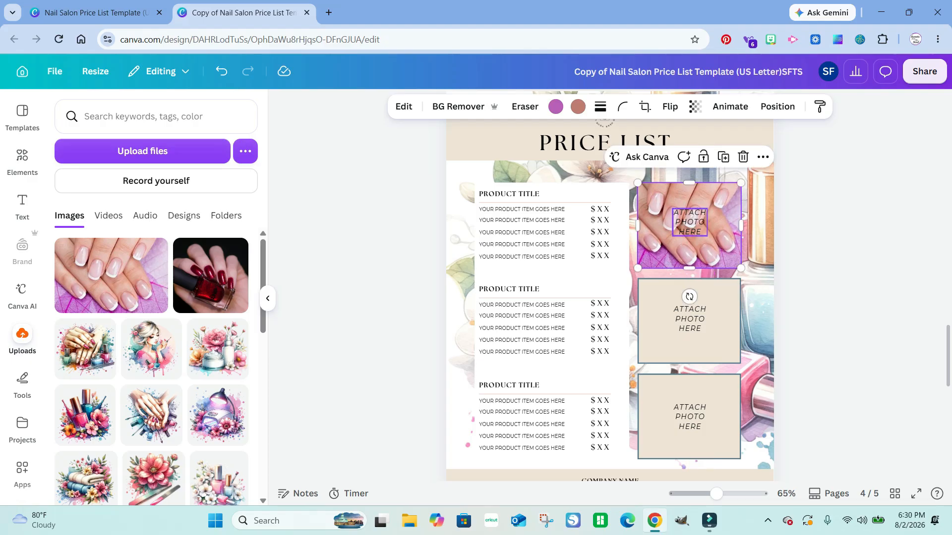
- Delete the "Attach photo here" text lying over the manicure photo on page 4
left_click(690, 222)
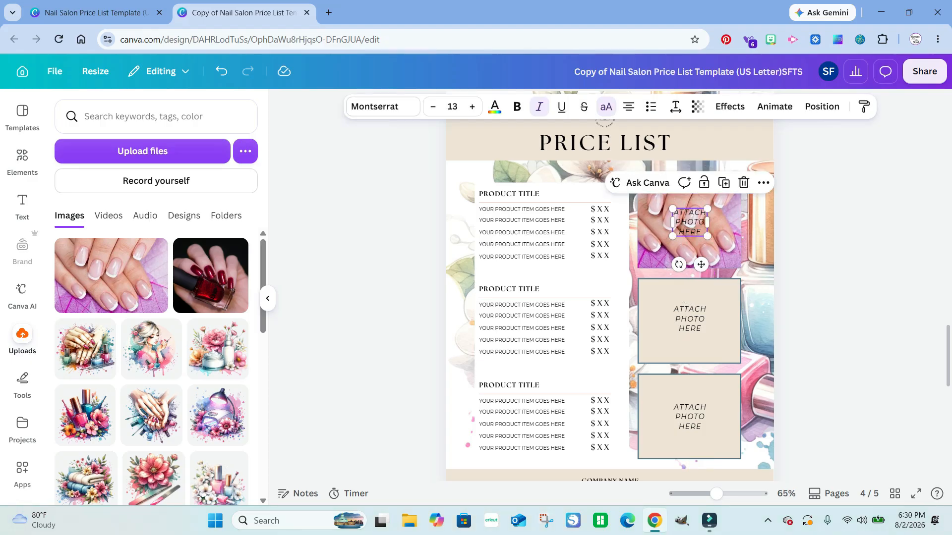
key("Delete")
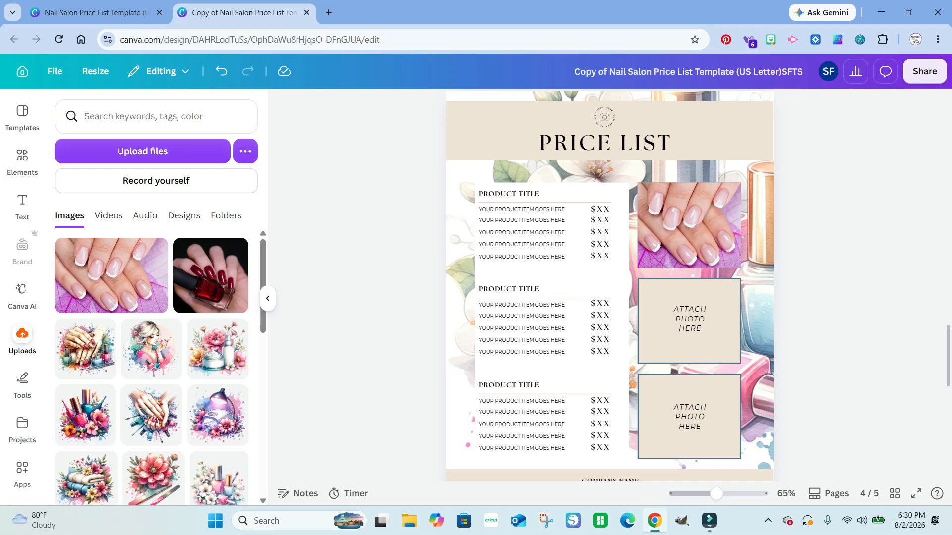
- Go to the Scan to Pay page and search the available apps for "qr code"
scroll(610, 285, "down", 6)
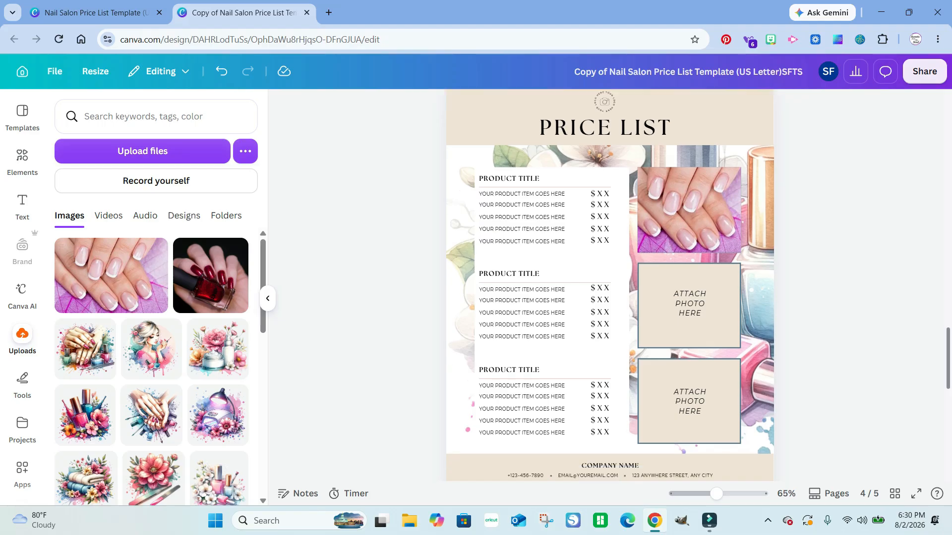
scroll(609, 286, "down", 2)
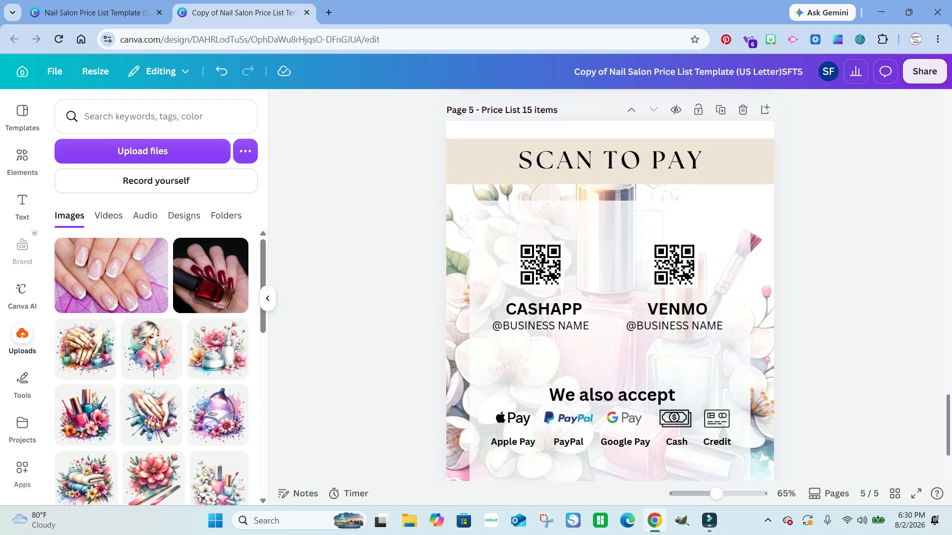
scroll(609, 285, "down", 1)
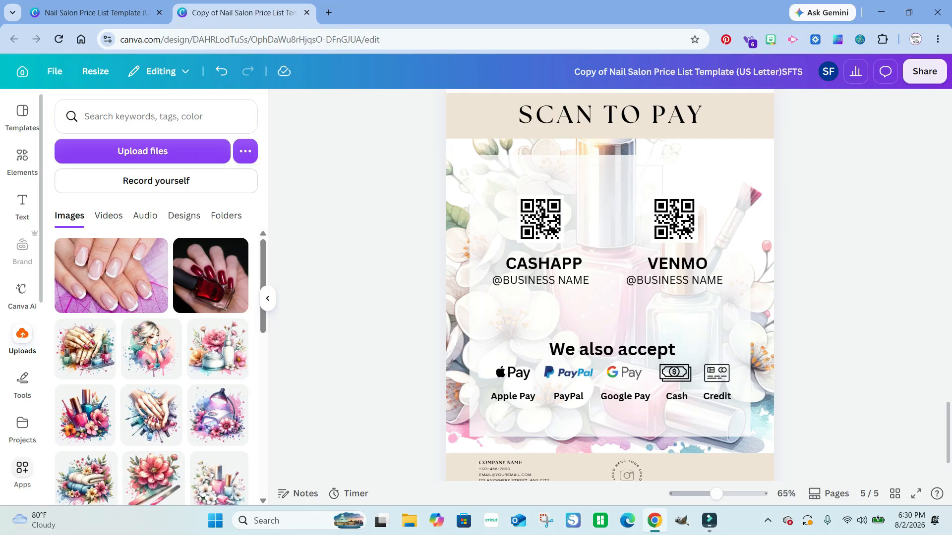
left_click(23, 468)
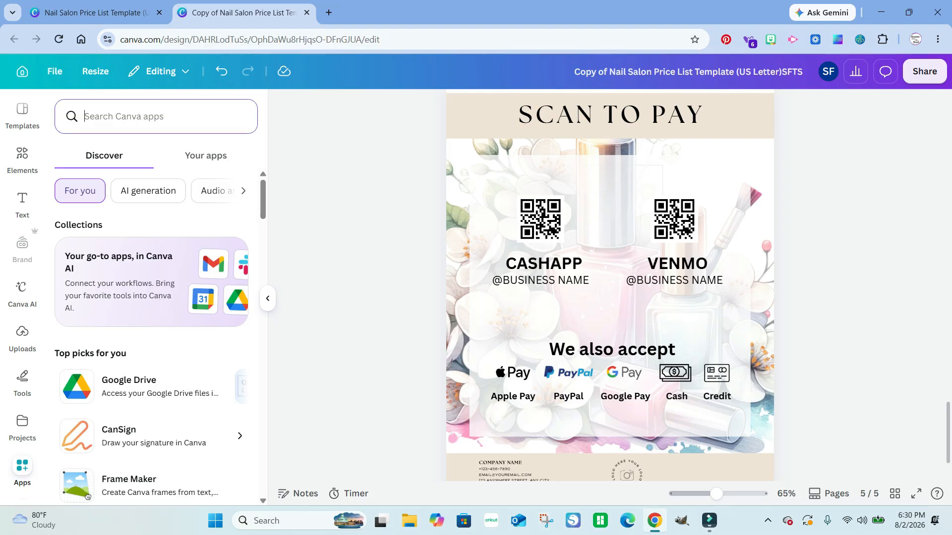
type("qr c")
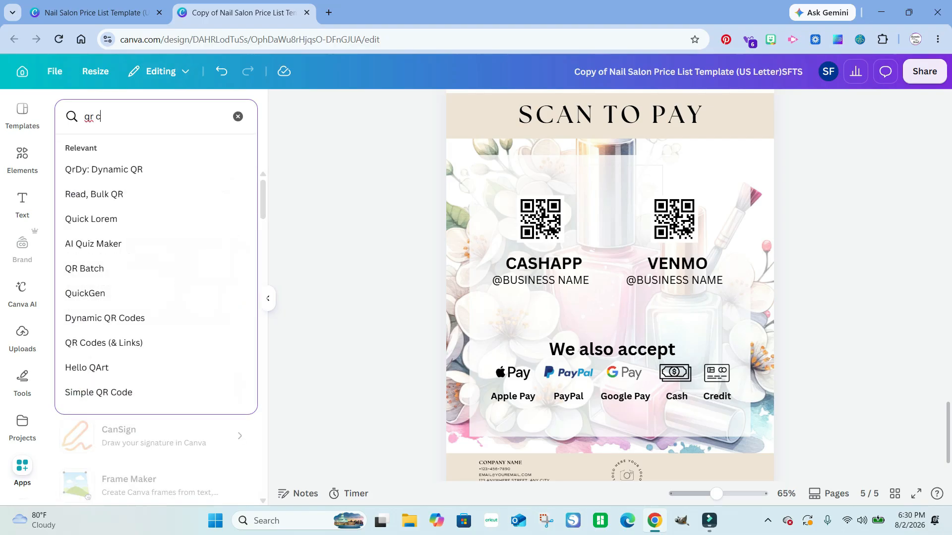
type("ode")
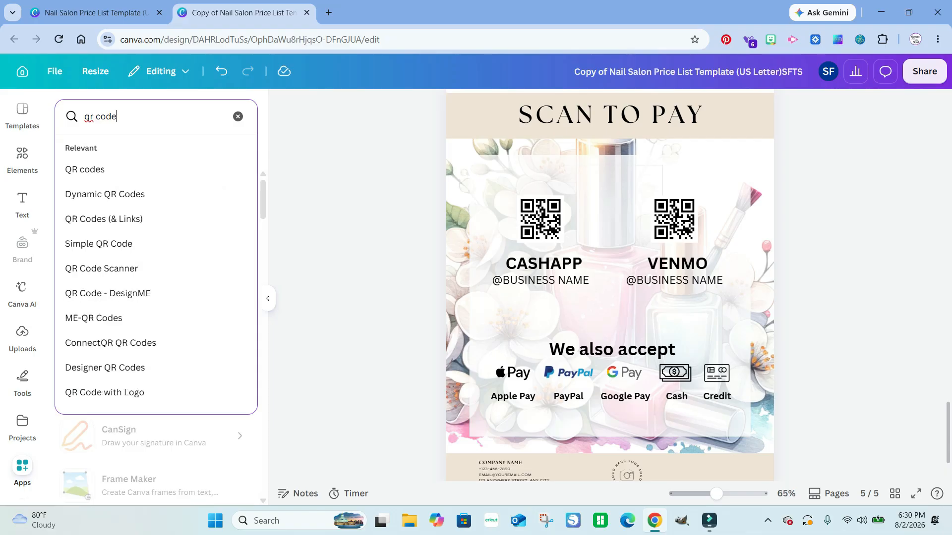
key("Return")
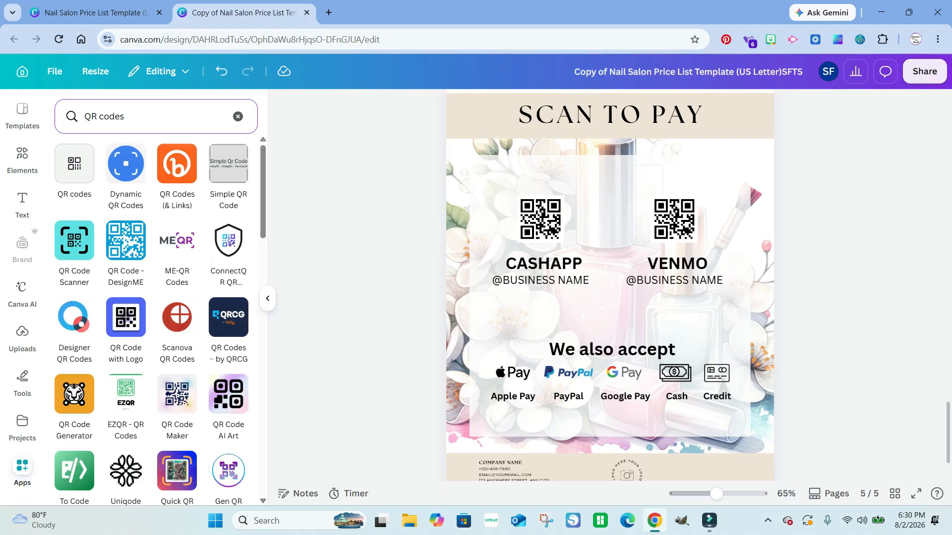
- Insert a Round squares code with the QR codes app and shrink it to sit above the CASHAPP heading
left_click(74, 163)
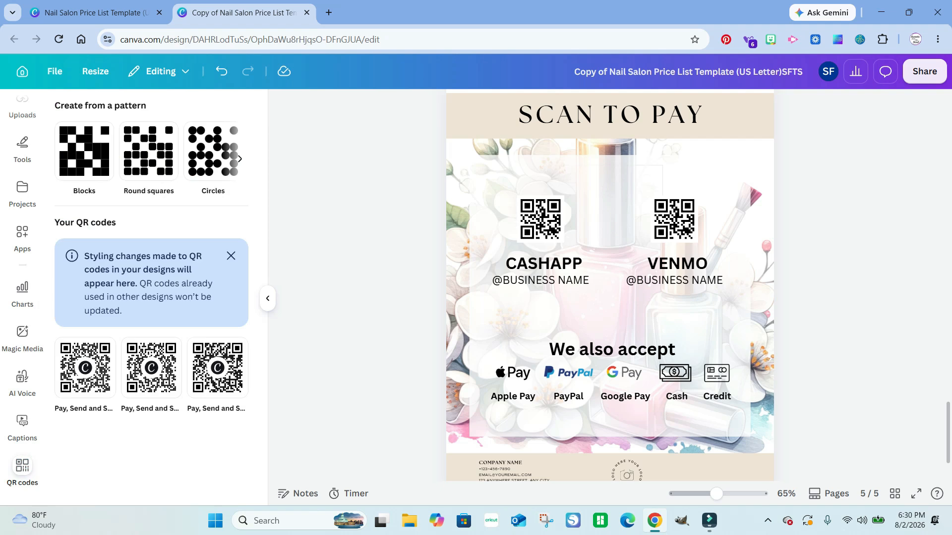
left_click(149, 151)
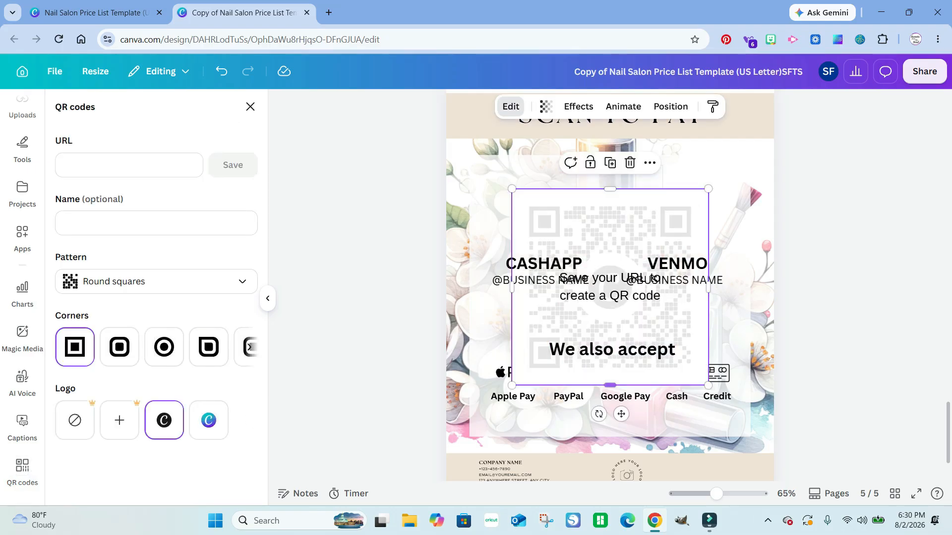
left_click_drag(707, 385, 565, 243)
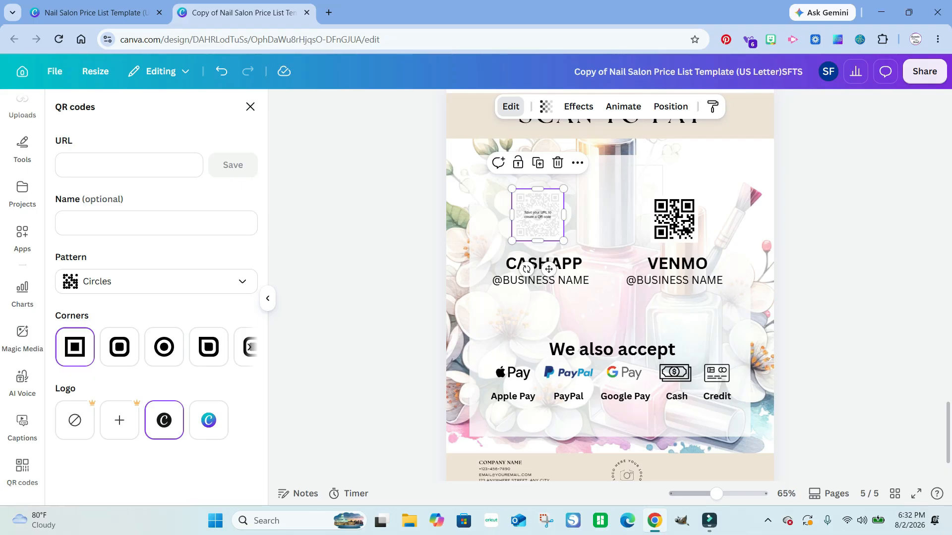
- Save cashapp.com as the URL of the QR code above CASHAPP and deselect it
left_click(129, 165)
type("ca")
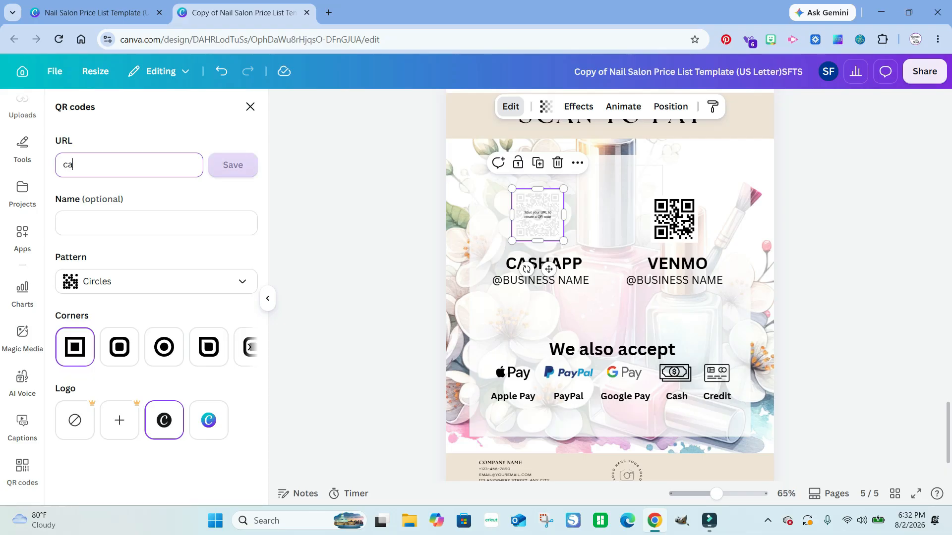
type("shapp.com")
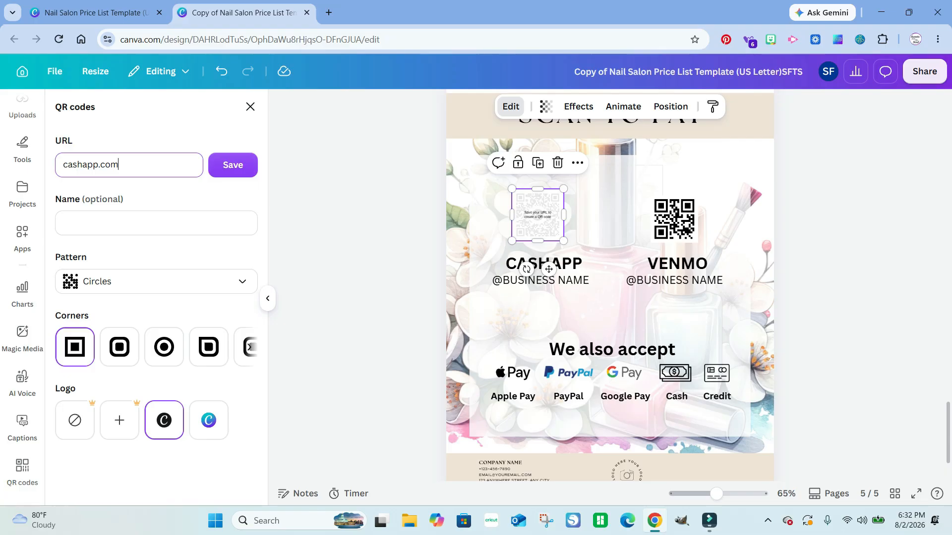
left_click(233, 165)
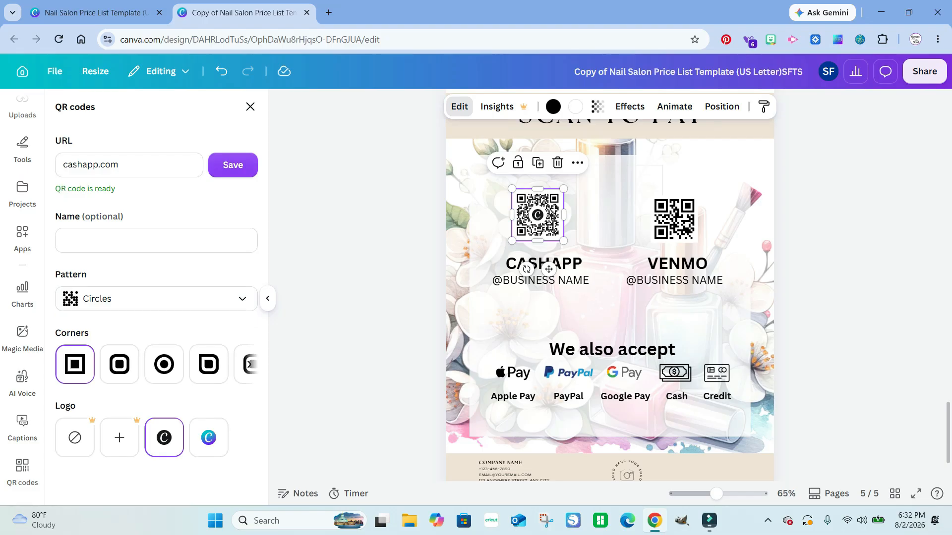
left_click(251, 107)
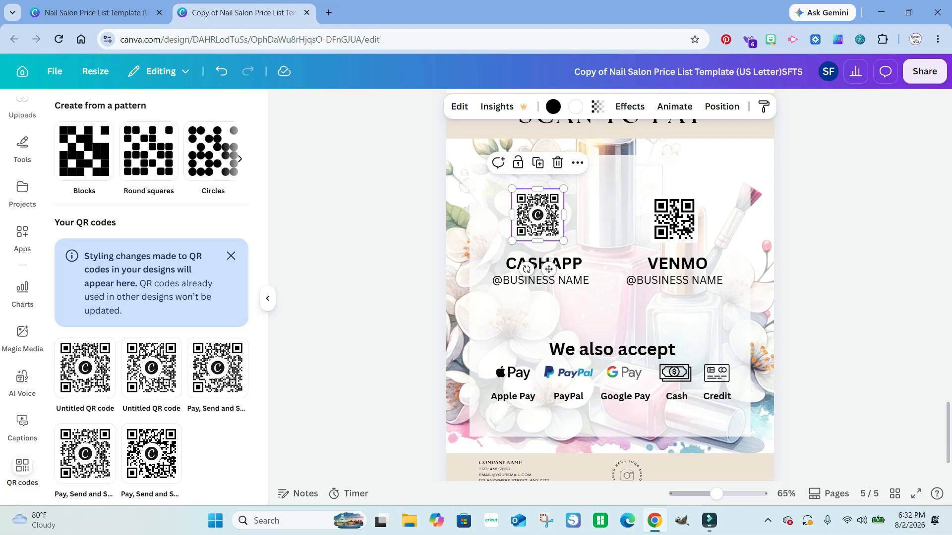
left_click(611, 233)
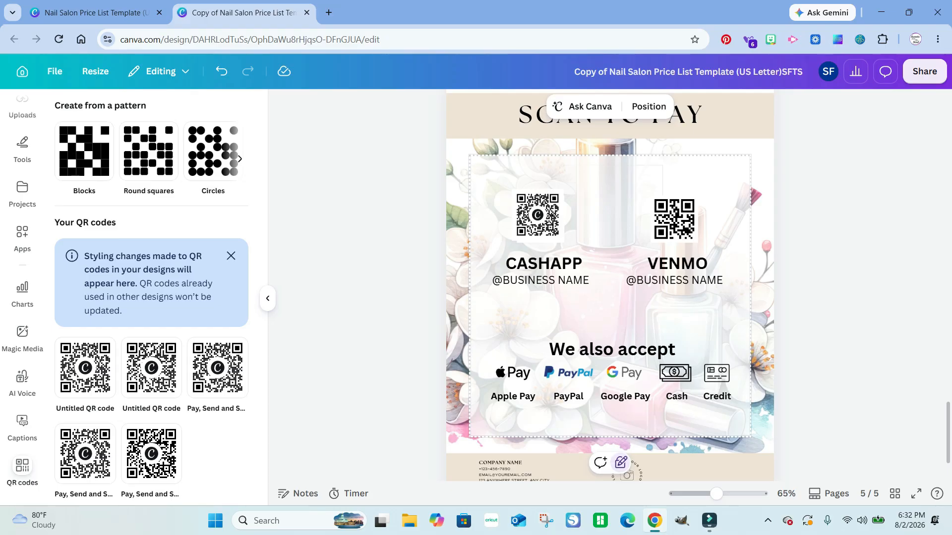
left_click(611, 302)
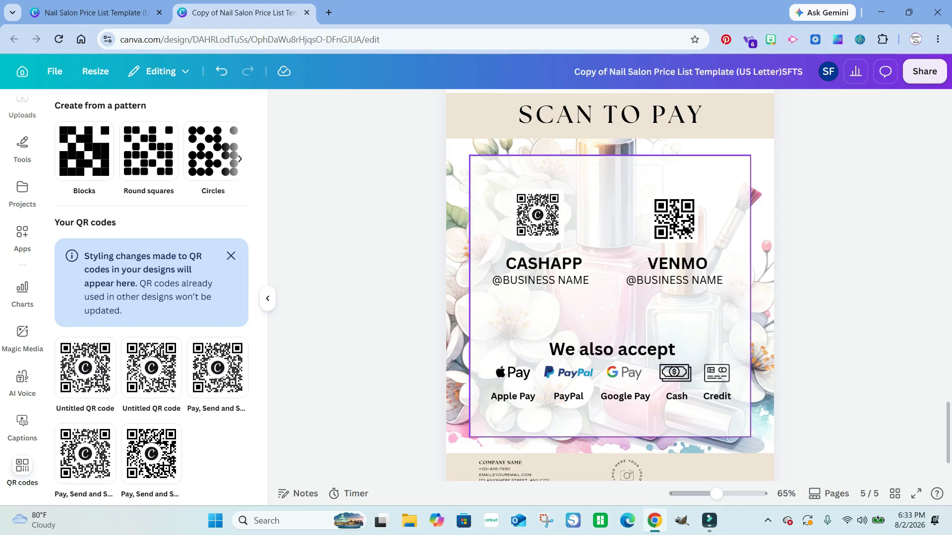
- Link the PayPal logo under "We also accept" to paypal.com
left_click(569, 372)
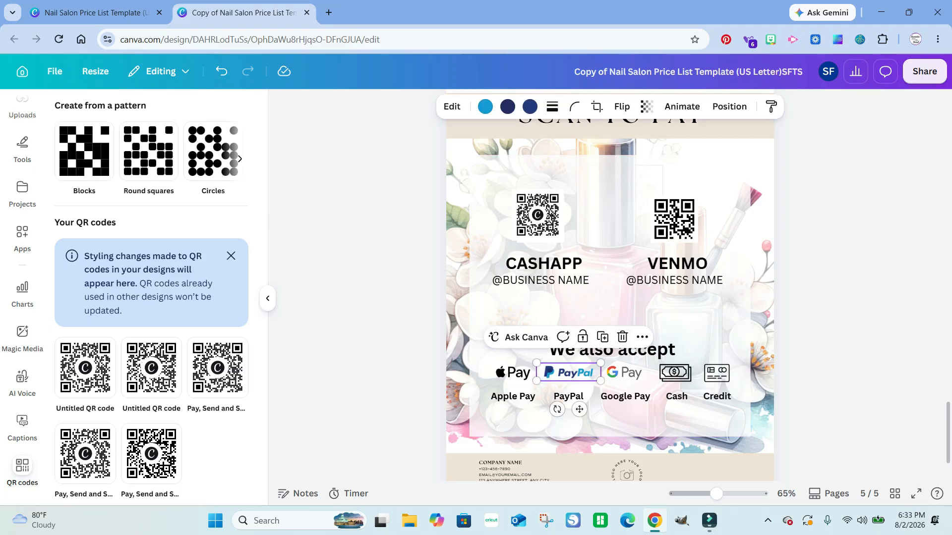
right_click(561, 373)
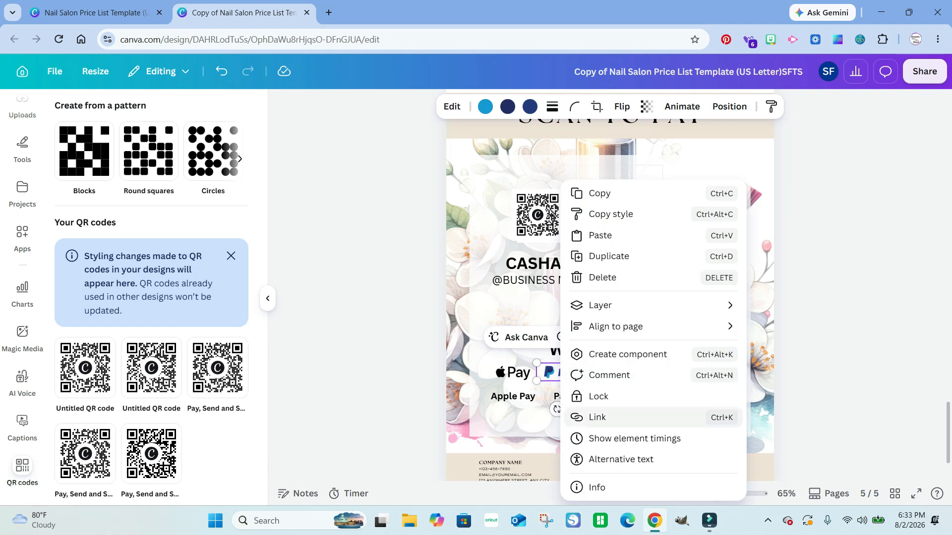
left_click(597, 417)
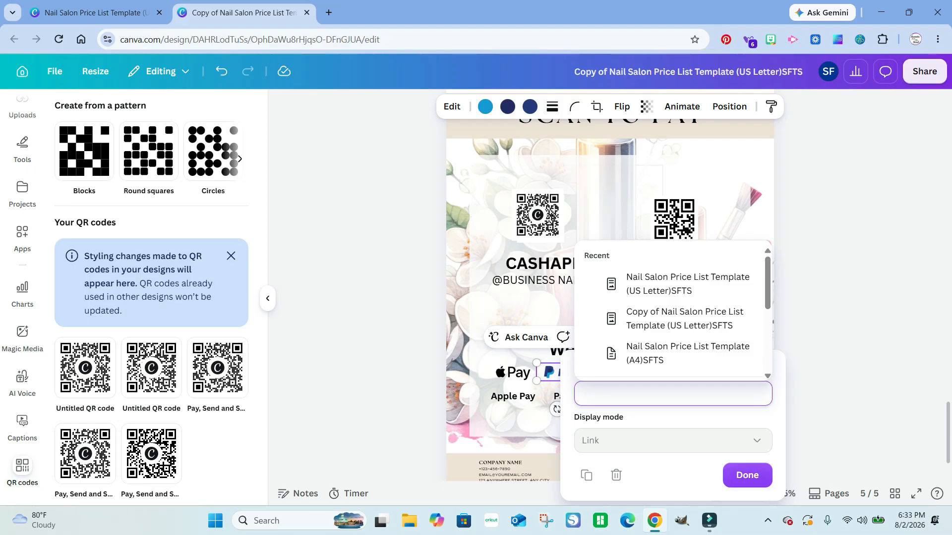
type("paypal.com")
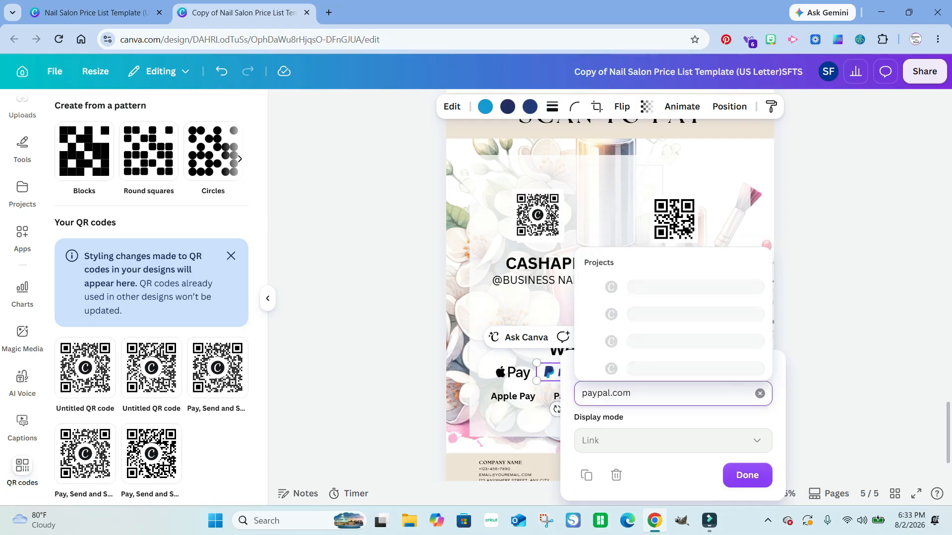
key("Return")
left_click(672, 473)
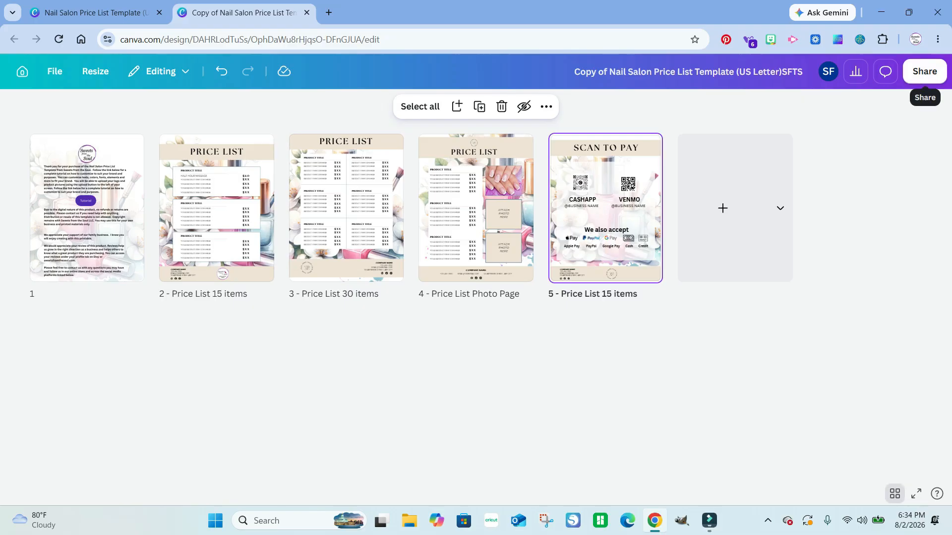
- Download all pages of the design as a PDF using the Print preset
left_click(925, 71)
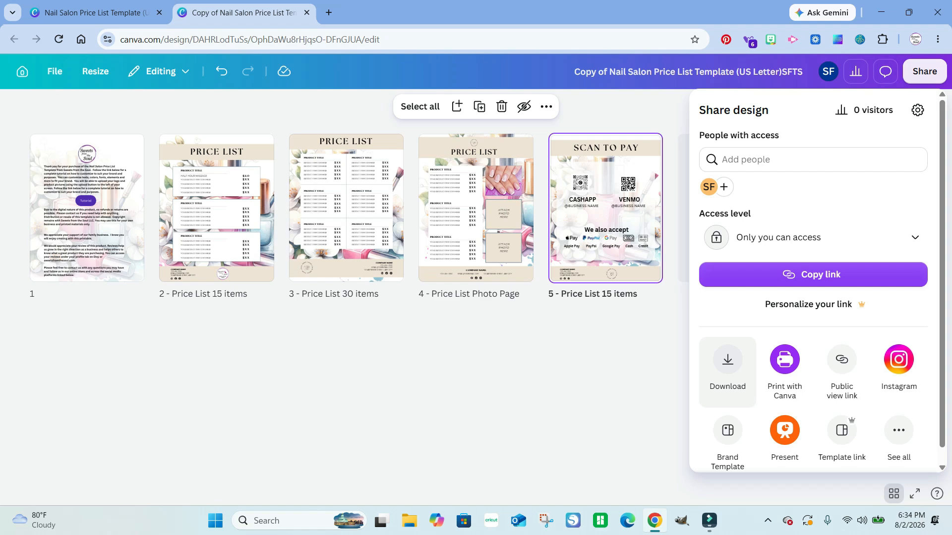
left_click(727, 369)
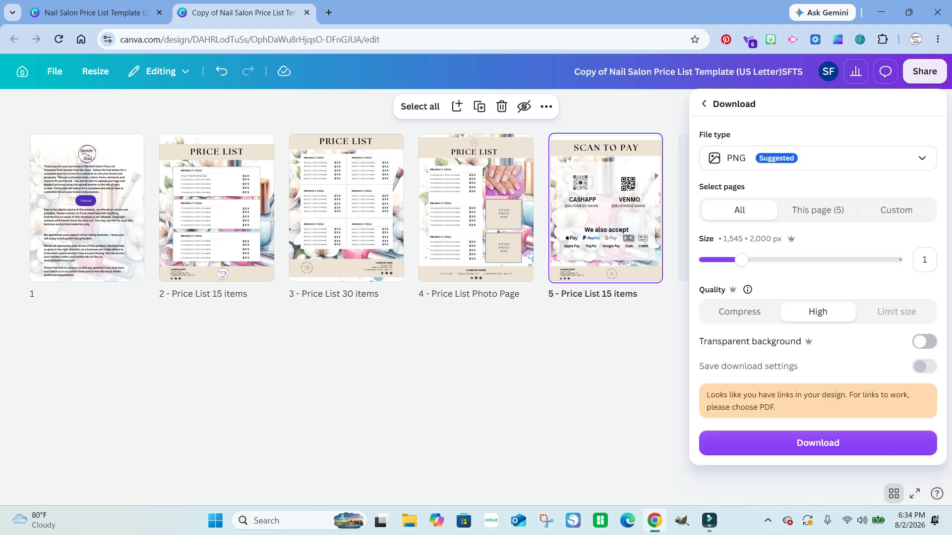
left_click(921, 158)
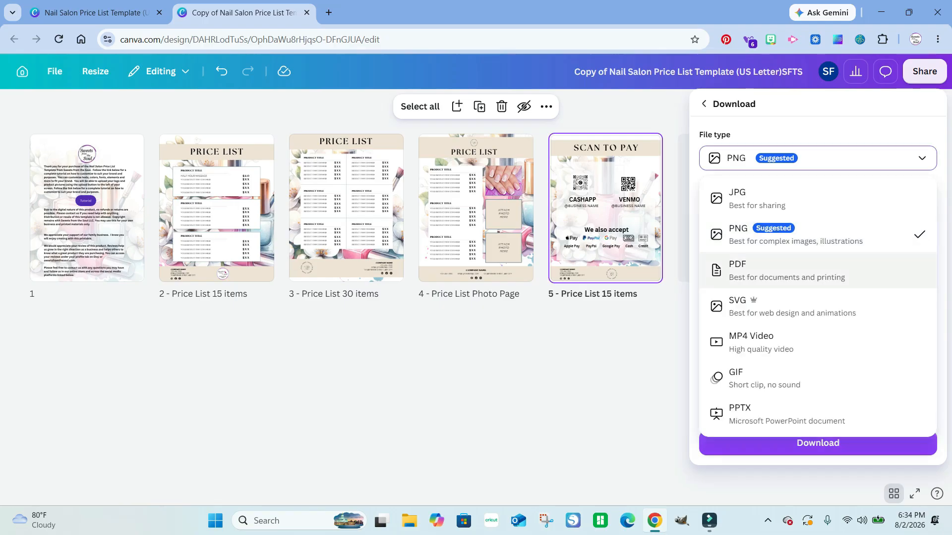
left_click(768, 270)
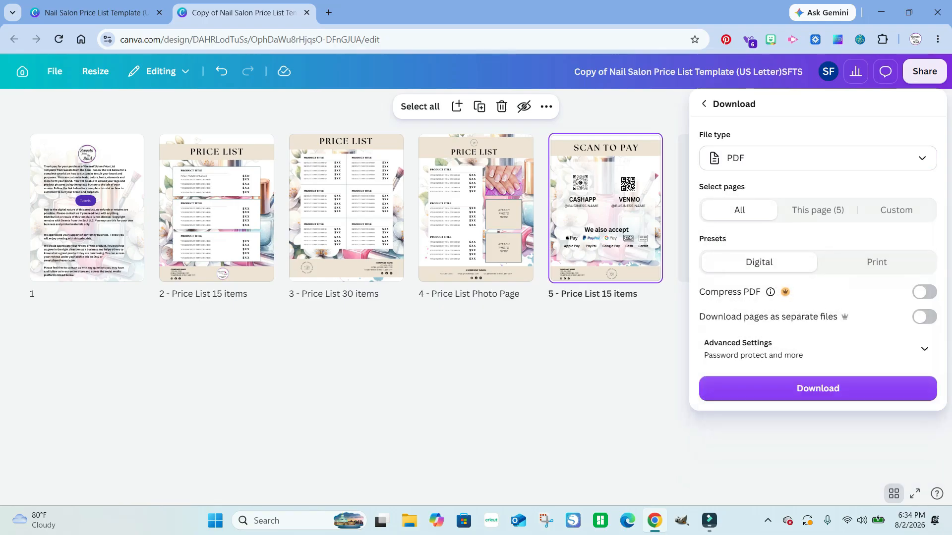
left_click(877, 262)
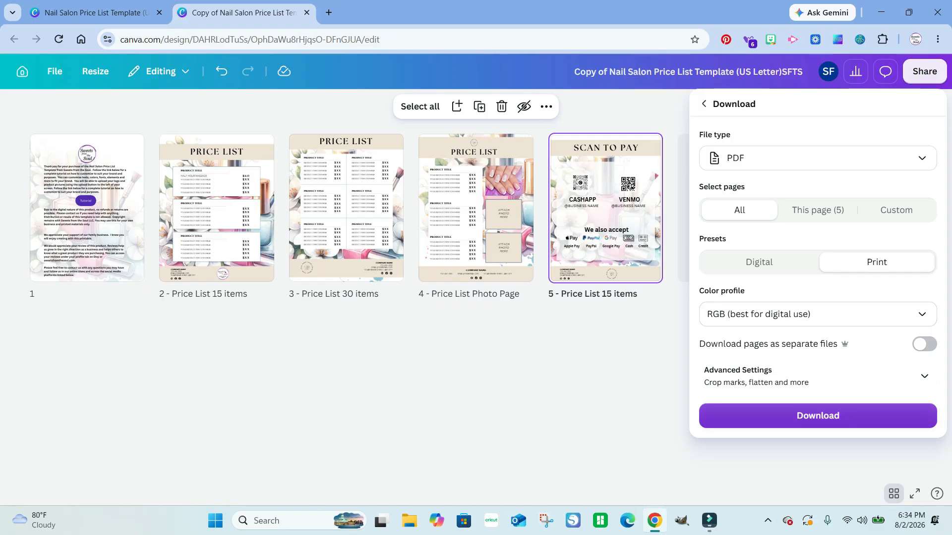
left_click(818, 415)
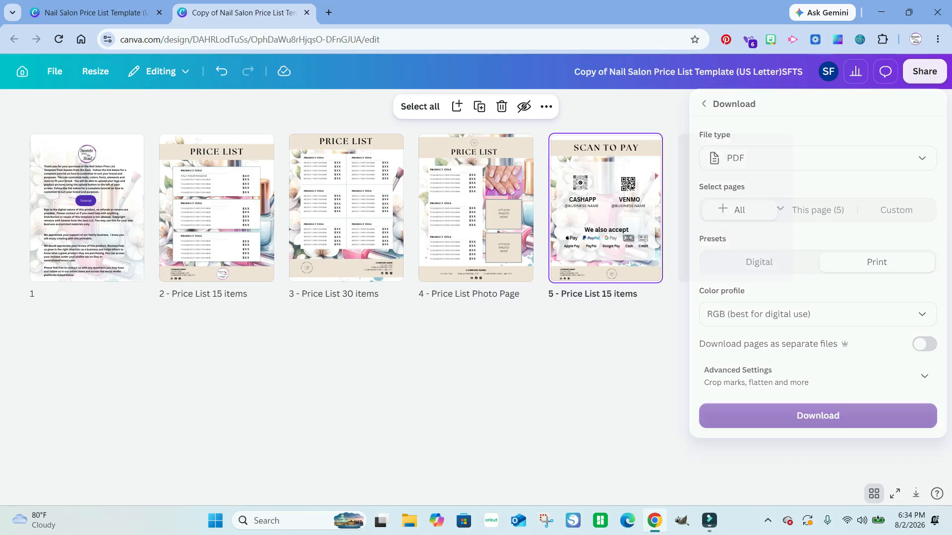